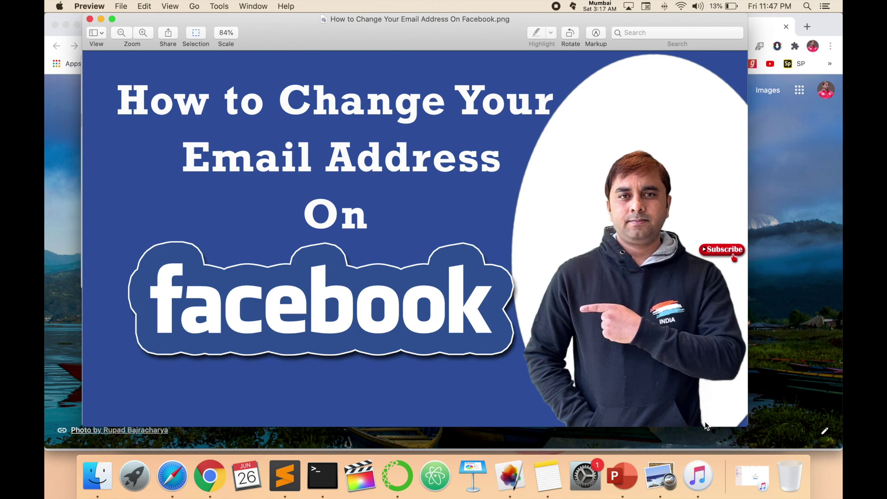
# - Open Facebook from the bookmarks, go to your profile, and open the account menu
pyautogui.click(780, 355)
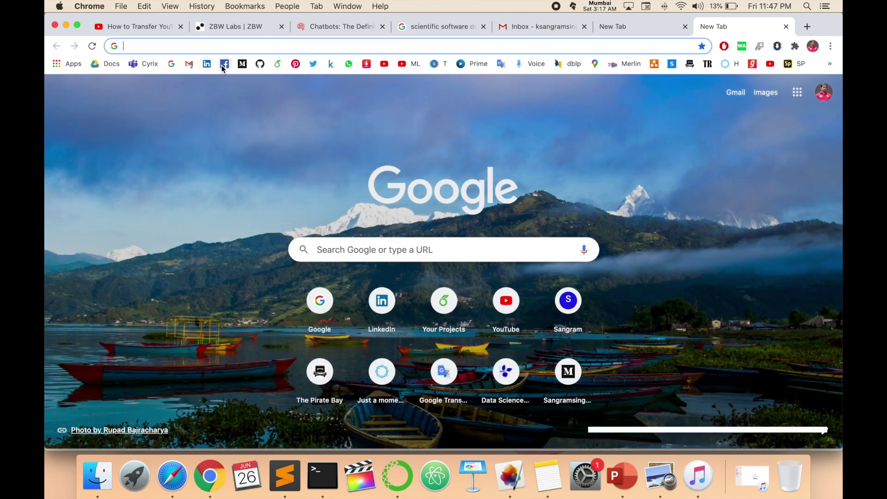
pyautogui.click(223, 64)
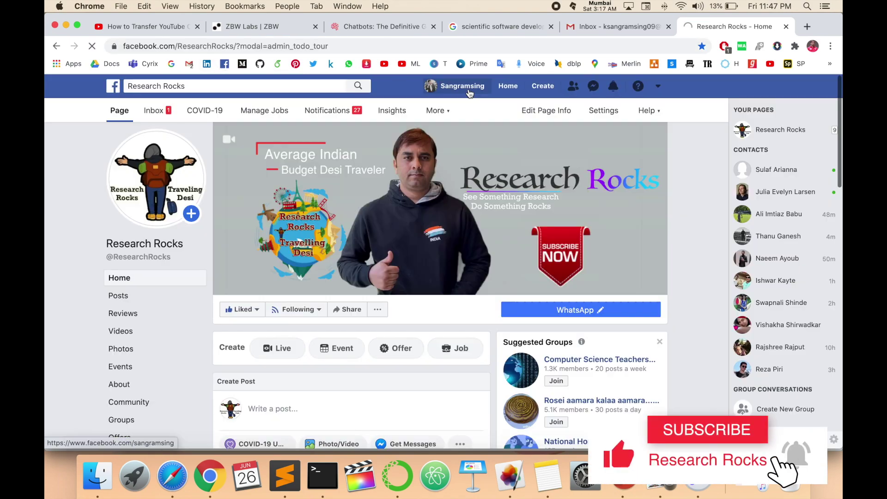
pyautogui.click(463, 87)
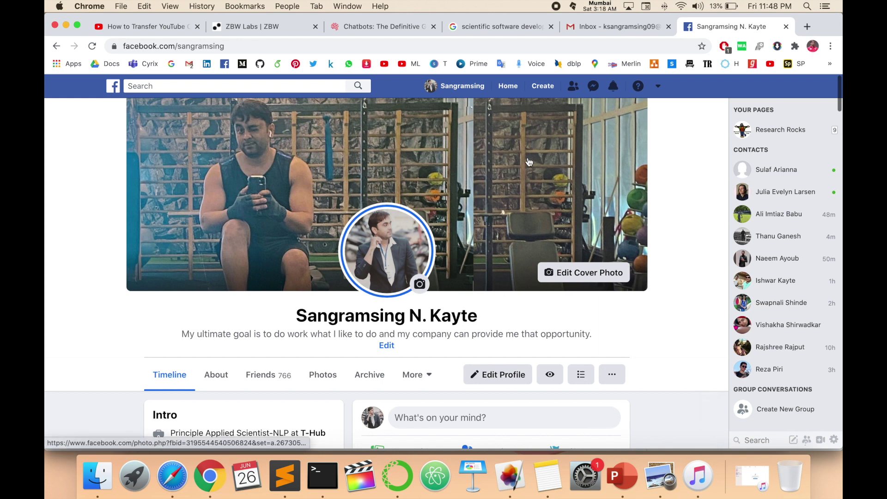
pyautogui.click(658, 89)
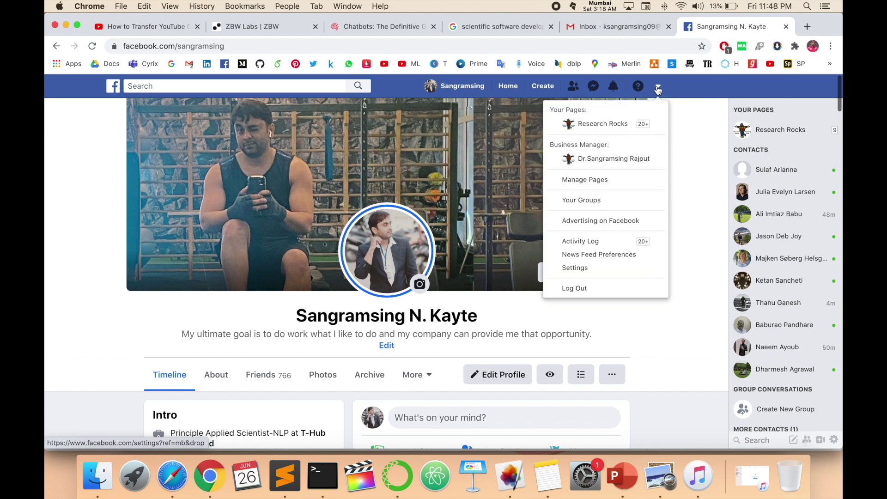
# - Open Settings, glance at Security and Login, then go to General account settings
pyautogui.click(576, 271)
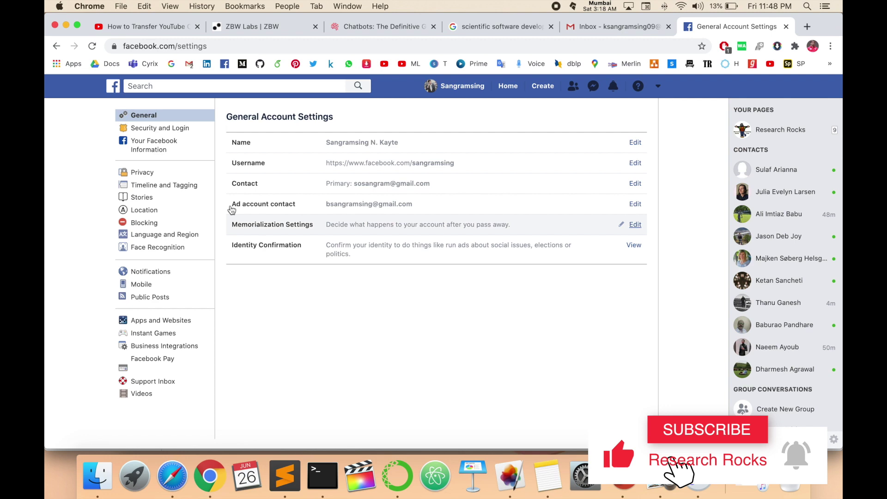
pyautogui.click(143, 127)
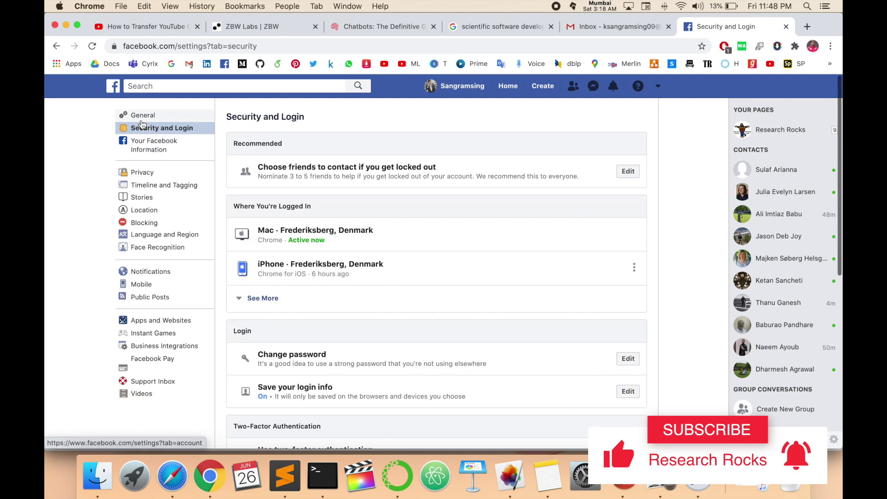
pyautogui.click(142, 118)
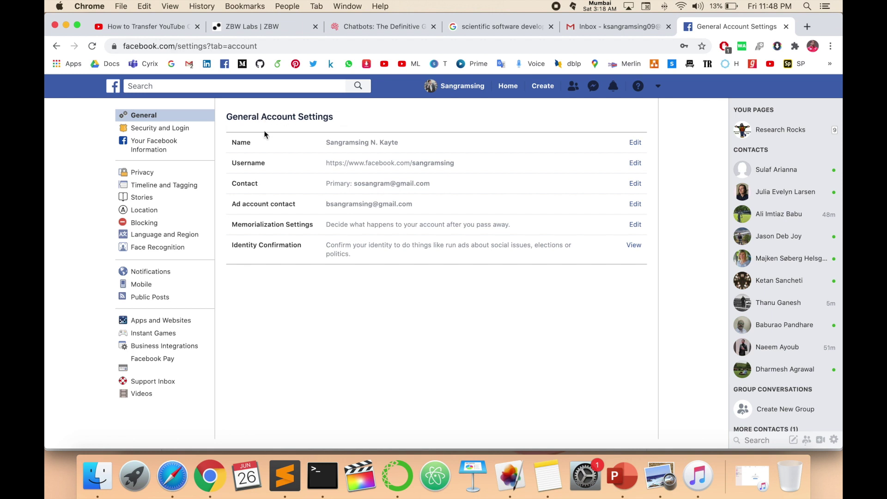
pyautogui.moveTo(634, 183)
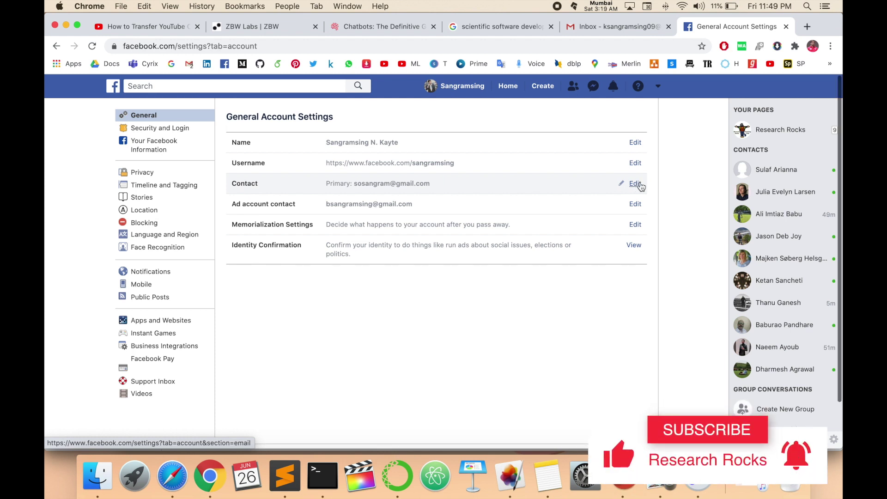
# - Expand the Contact row and highlight the current primary email address
pyautogui.click(635, 184)
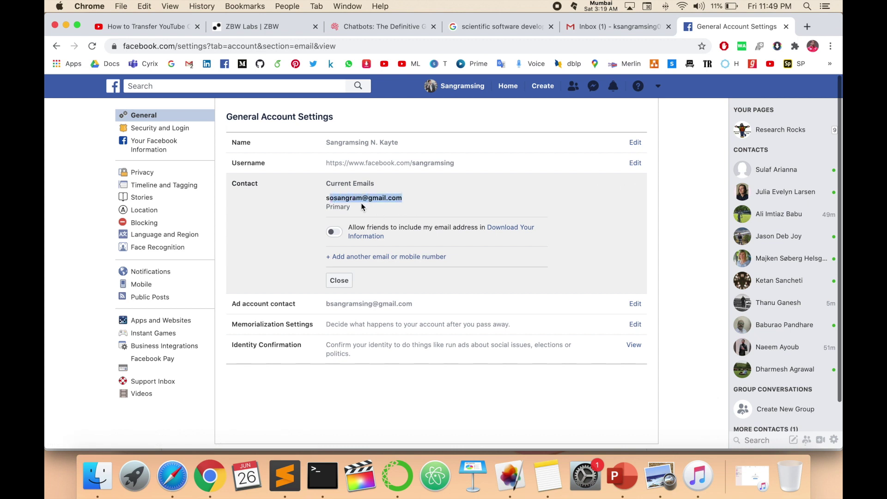
pyautogui.moveTo(352, 206); pyautogui.dragTo(320, 203)
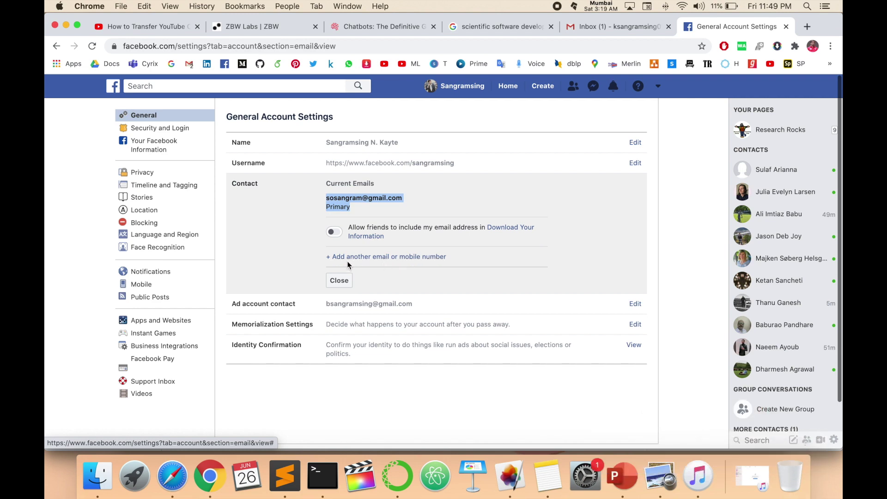
pyautogui.click(362, 259)
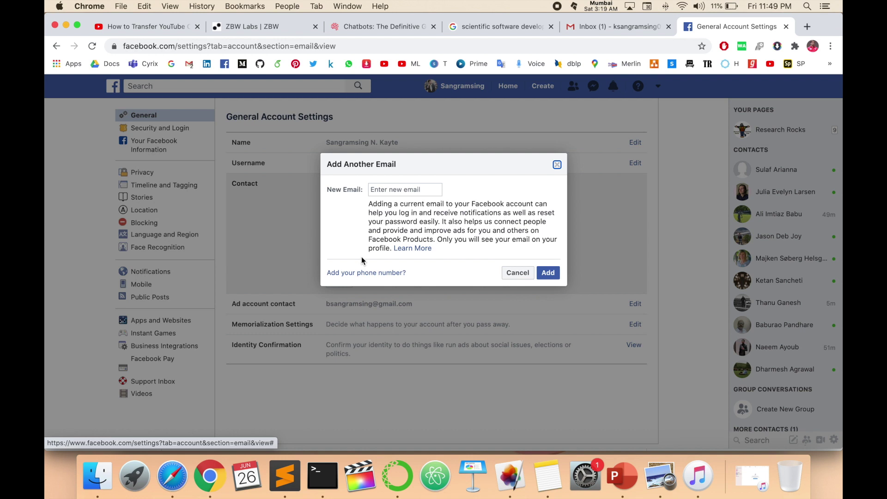
pyautogui.click(391, 189)
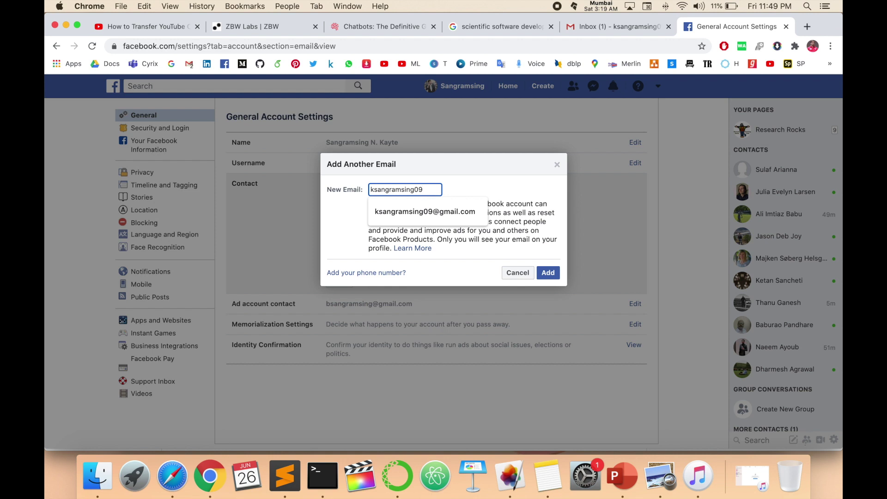
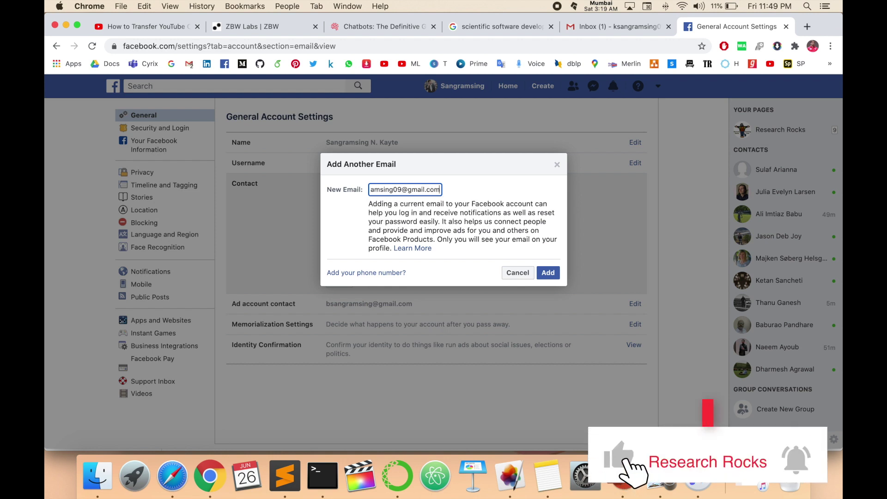
pyautogui.click(547, 274)
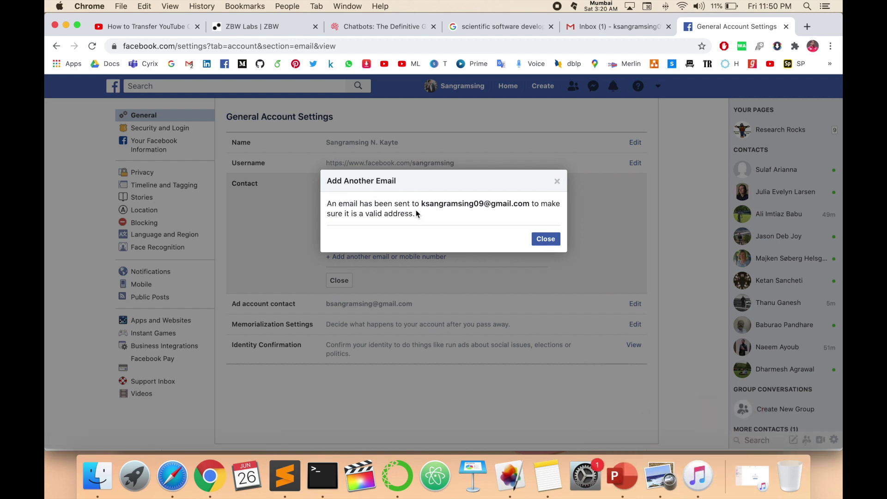
pyautogui.moveTo(416, 210); pyautogui.dragTo(320, 202)
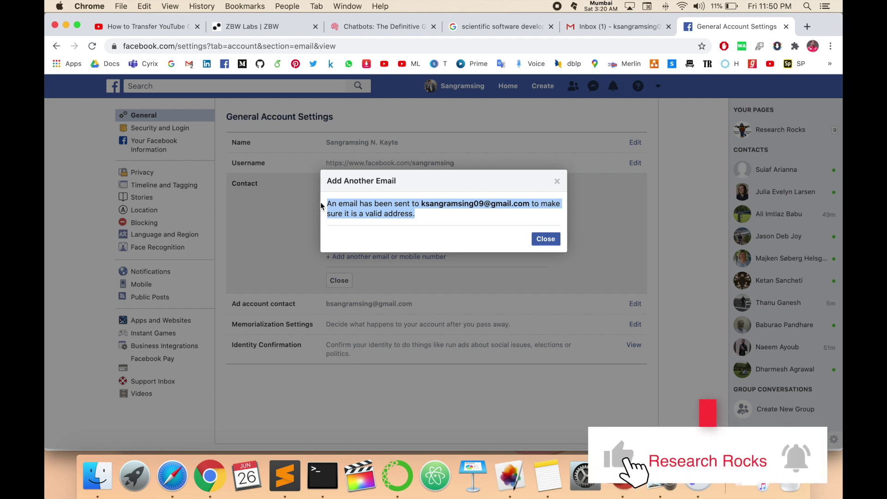
pyautogui.click(626, 29)
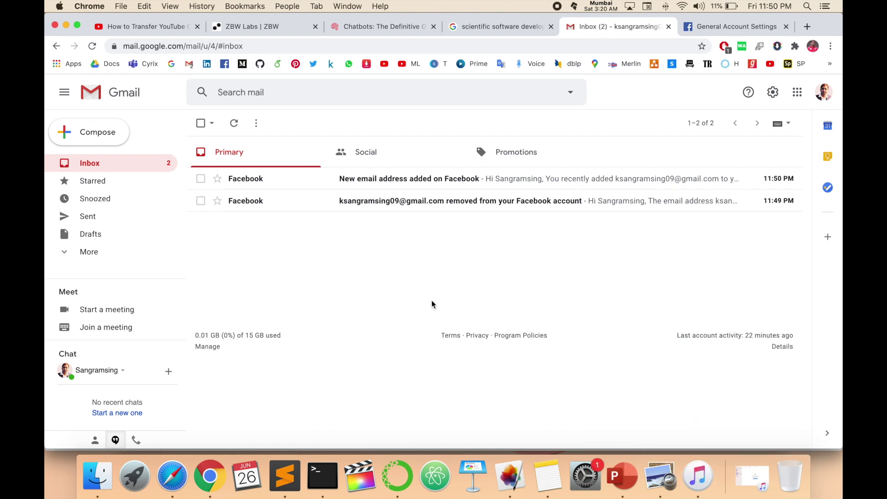
pyautogui.click(386, 204)
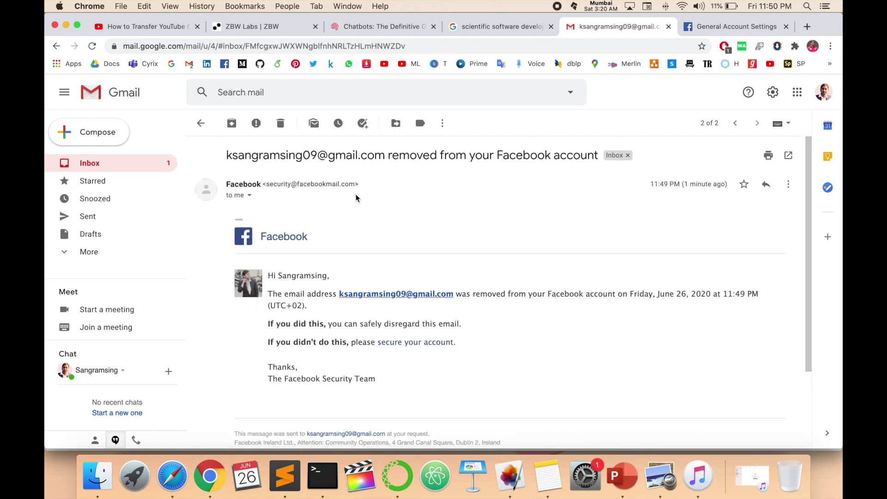
pyautogui.click(200, 123)
pyautogui.click(397, 178)
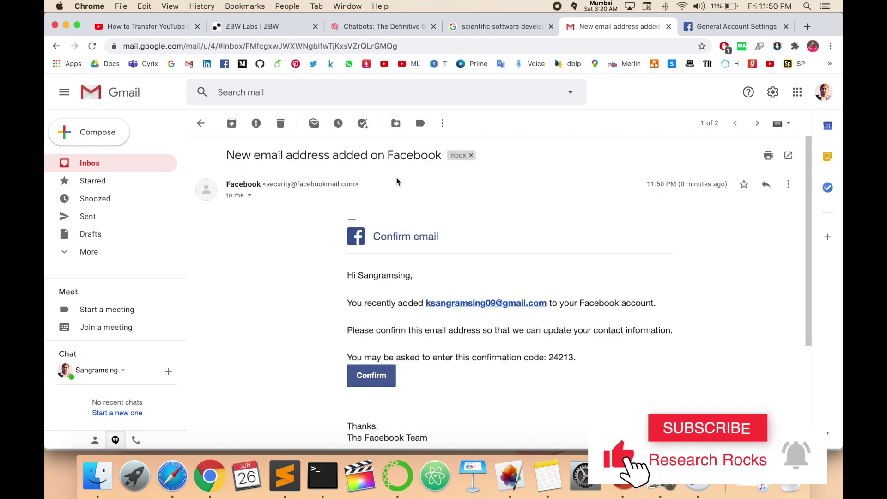
pyautogui.doubleClick(567, 357)
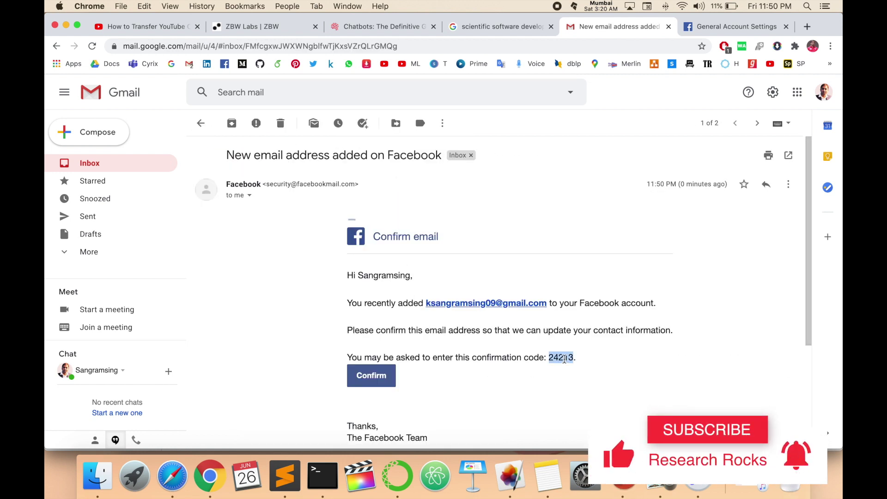
pyautogui.scroll(-3, 485, 358)
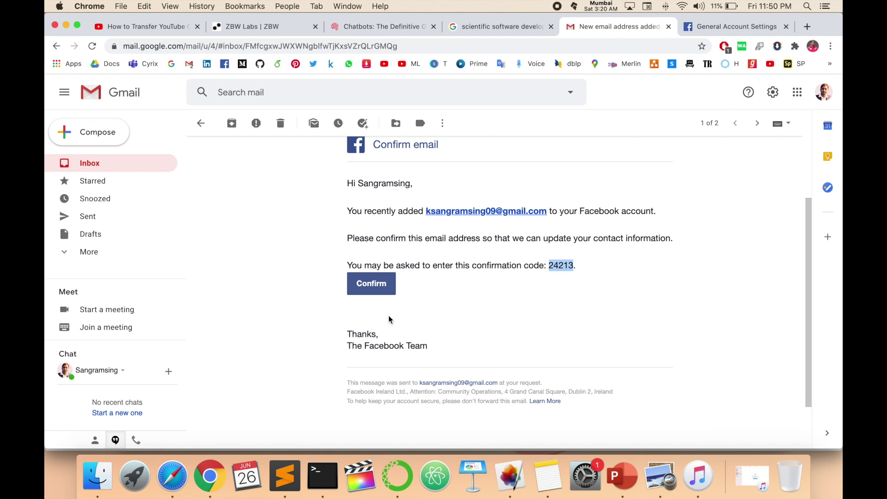
pyautogui.click(366, 285)
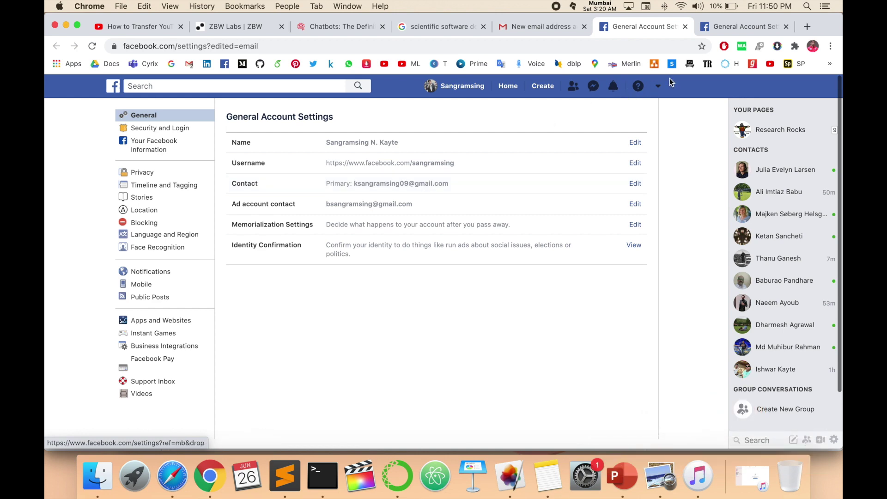
pyautogui.click(658, 88)
pyautogui.click(585, 291)
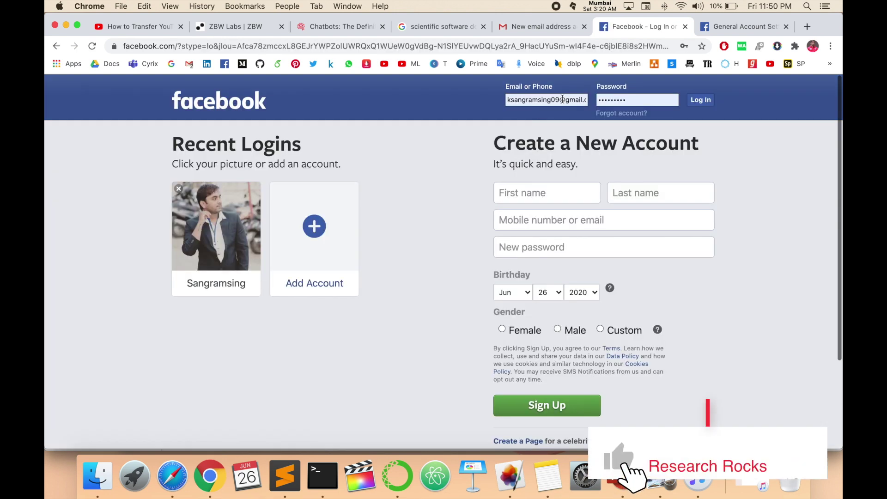
pyautogui.click(563, 99)
pyautogui.press('BackSpace')
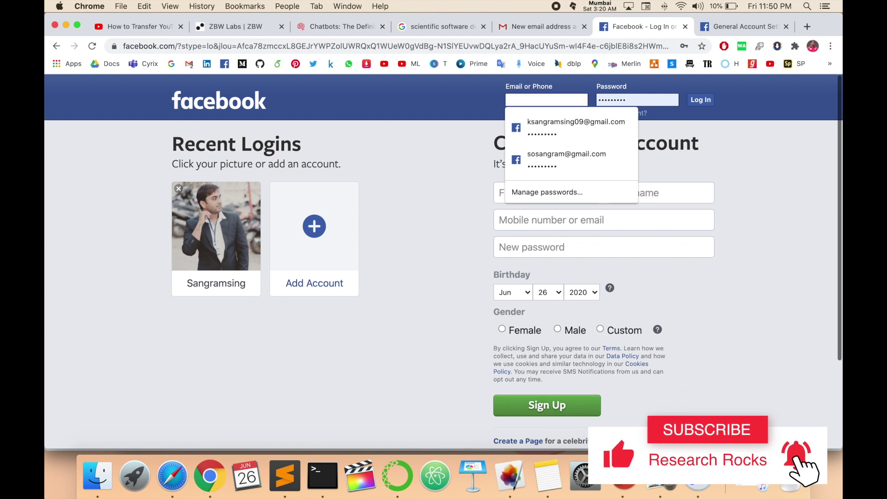
pyautogui.write('k')
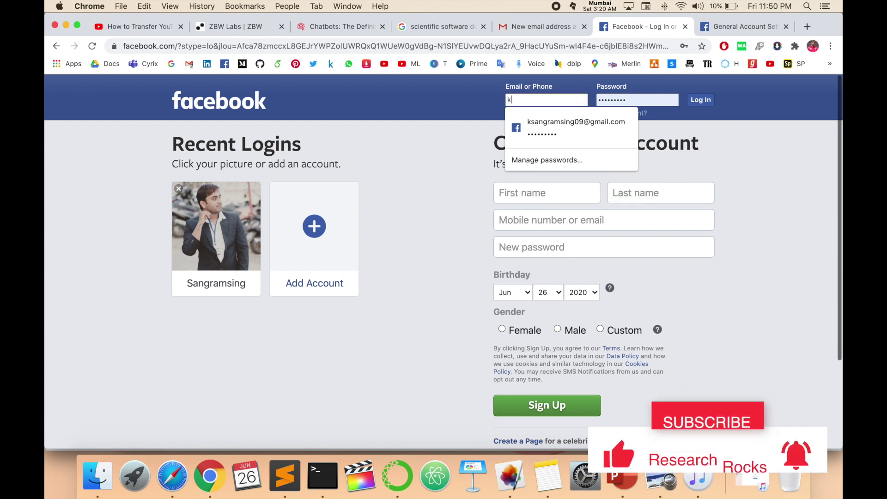
pyautogui.click(548, 120)
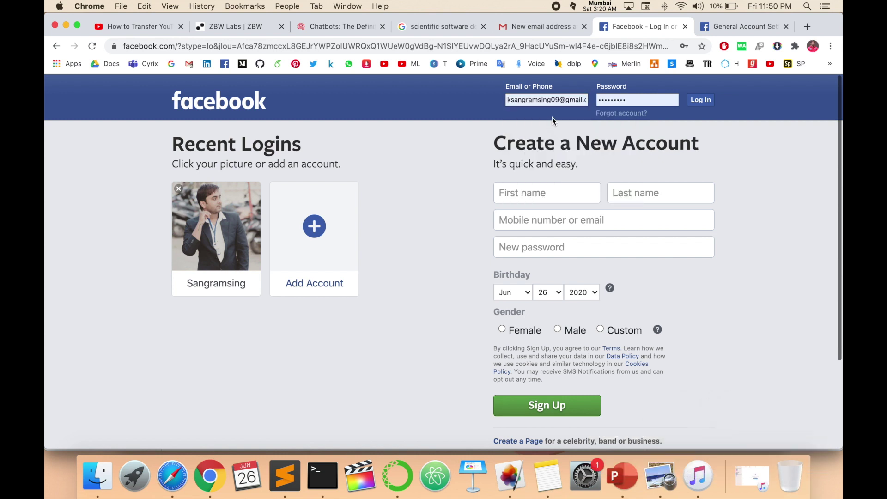
pyautogui.click(701, 100)
# - Revisit account settings, dismiss the email-sent notice, and return to the profile page
pyautogui.click(736, 27)
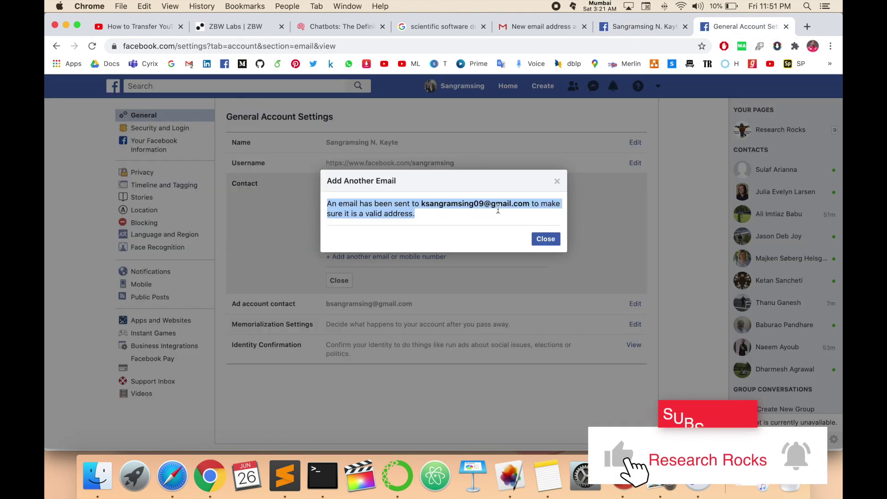
pyautogui.click(545, 238)
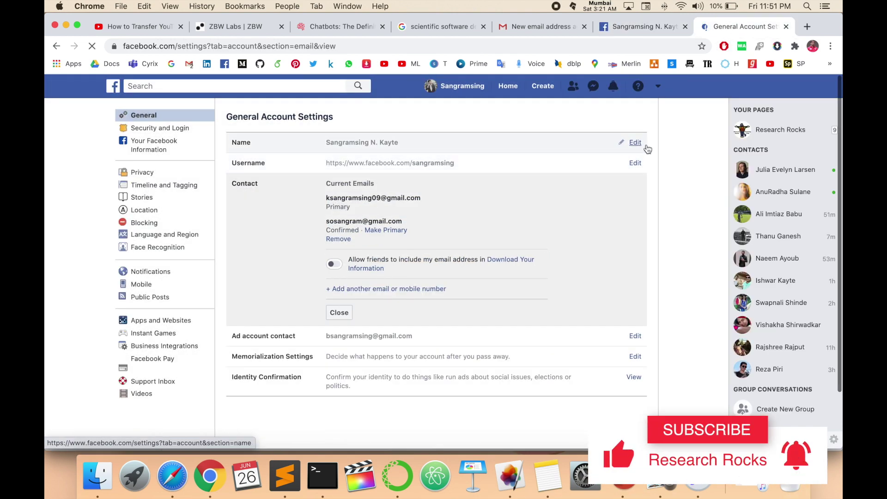
pyautogui.click(651, 28)
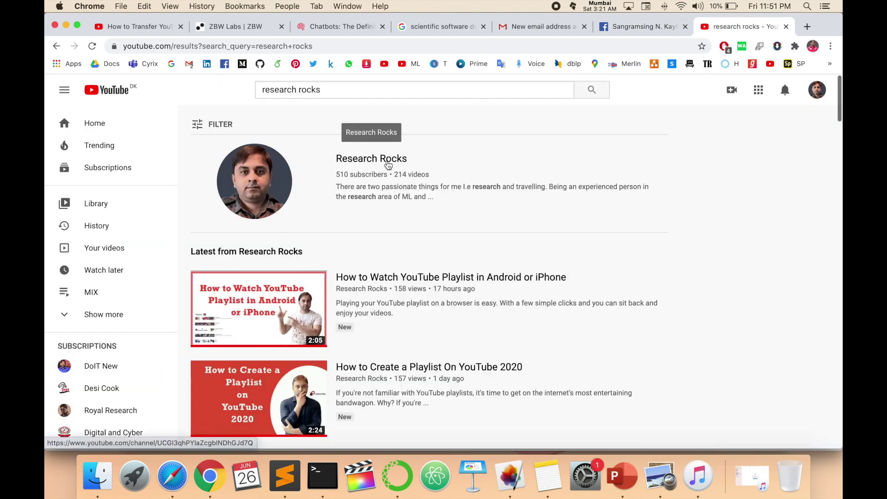
# - Open the Research Rocks channel from the YouTube search results
pyautogui.click(388, 165)
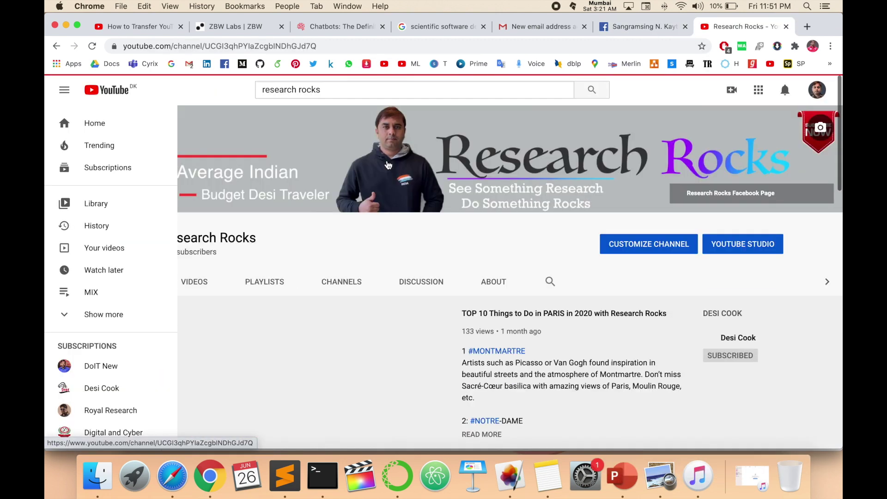